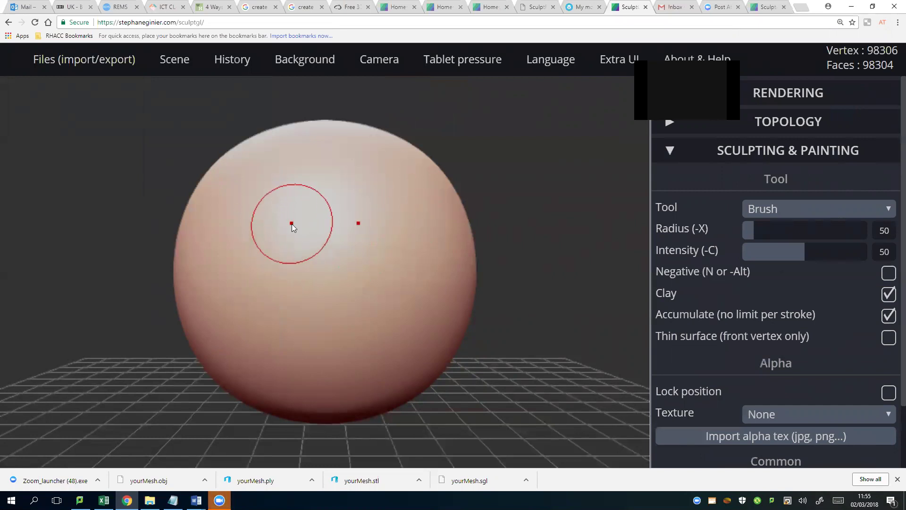
- Switch to the Paint tool and set its albedo colour to teal #26cba7
{"action": "left_click", "coordinate": [775, 213]}
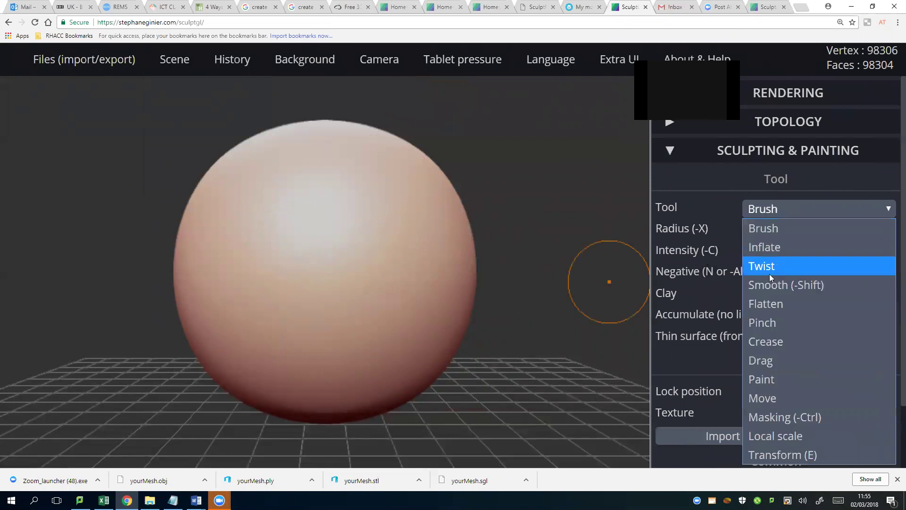
{"action": "left_click", "coordinate": [773, 379]}
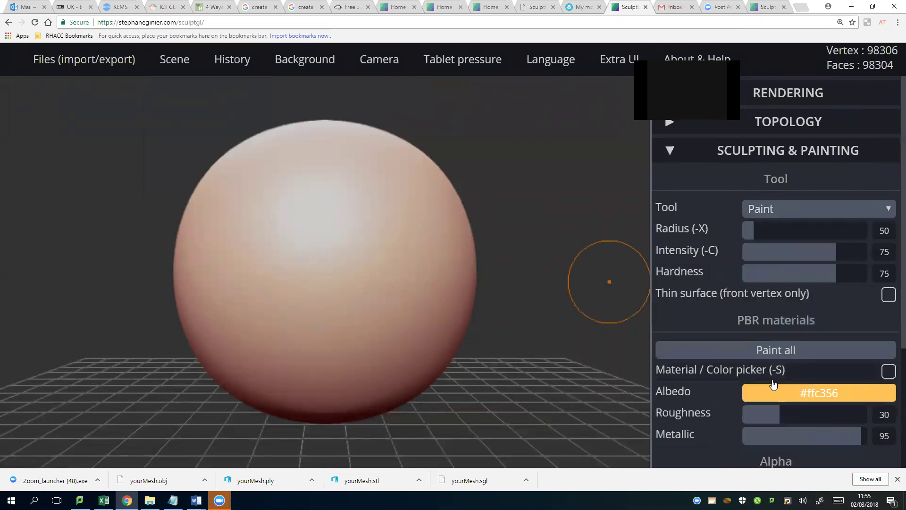
{"action": "left_click", "coordinate": [811, 393]}
{"action": "scroll", "coordinate": [835, 385], "scroll_direction": "down", "scroll_amount": 4}
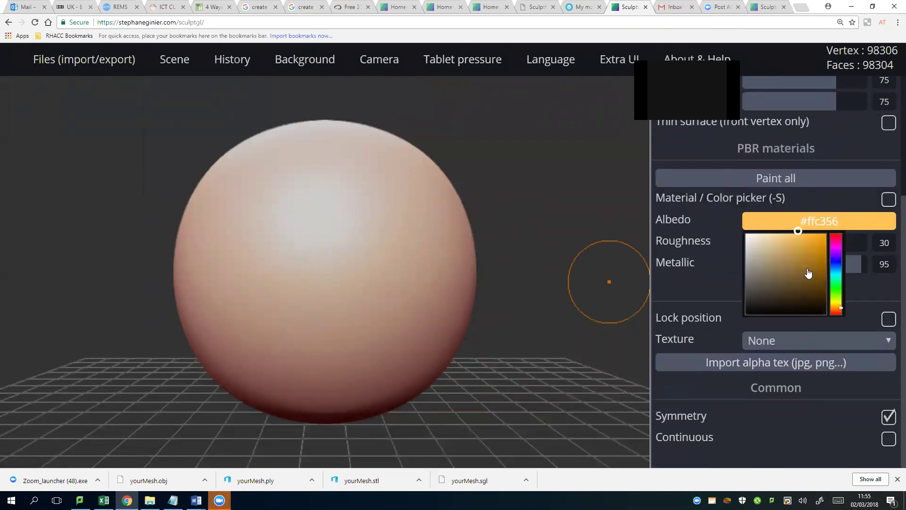
{"action": "left_click", "coordinate": [836, 258]}
{"action": "left_click", "coordinate": [837, 278]}
{"action": "left_click", "coordinate": [809, 251]}
{"action": "left_click", "coordinate": [808, 260]}
{"action": "left_click", "coordinate": [811, 251]}
{"action": "mouse_move", "coordinate": [815, 255]}
{"action": "left_mouse_down"}
{"action": "mouse_move", "coordinate": [816, 280]}
{"action": "mouse_move", "coordinate": [812, 249]}
{"action": "left_mouse_up"}
{"action": "left_click", "coordinate": [814, 276]}
{"action": "left_click", "coordinate": [812, 250]}
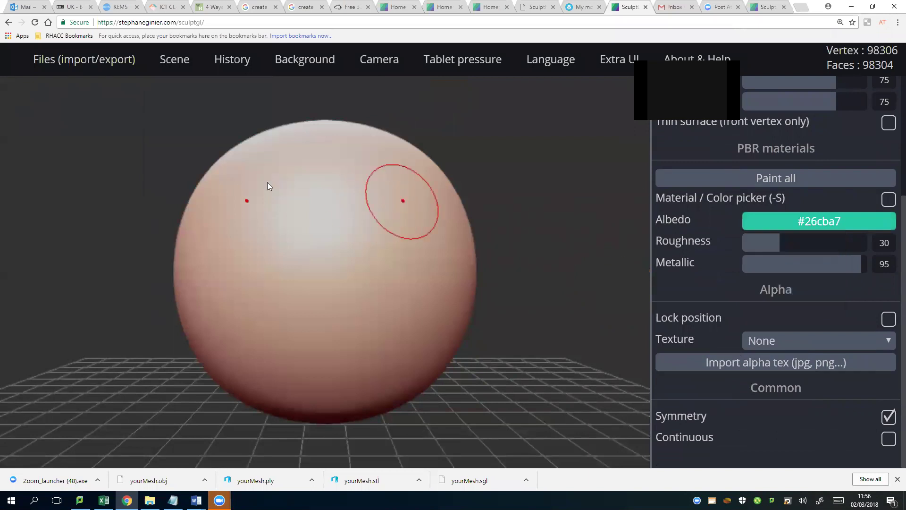
- Set the paint albedo colour to dark blue #233683
{"action": "scroll", "coordinate": [356, 271], "scroll_direction": "down", "scroll_amount": 3}
{"action": "scroll", "coordinate": [356, 271], "scroll_direction": "down", "scroll_amount": 1}
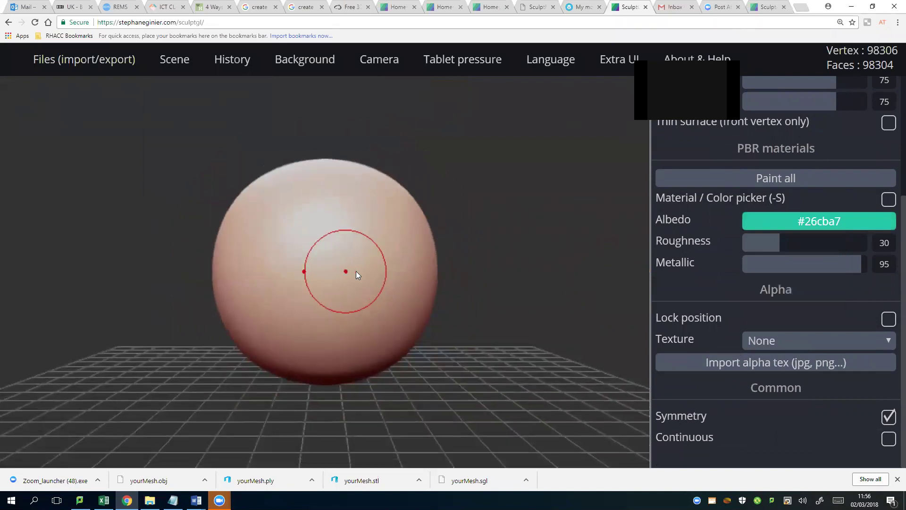
{"action": "left_click", "coordinate": [841, 221]}
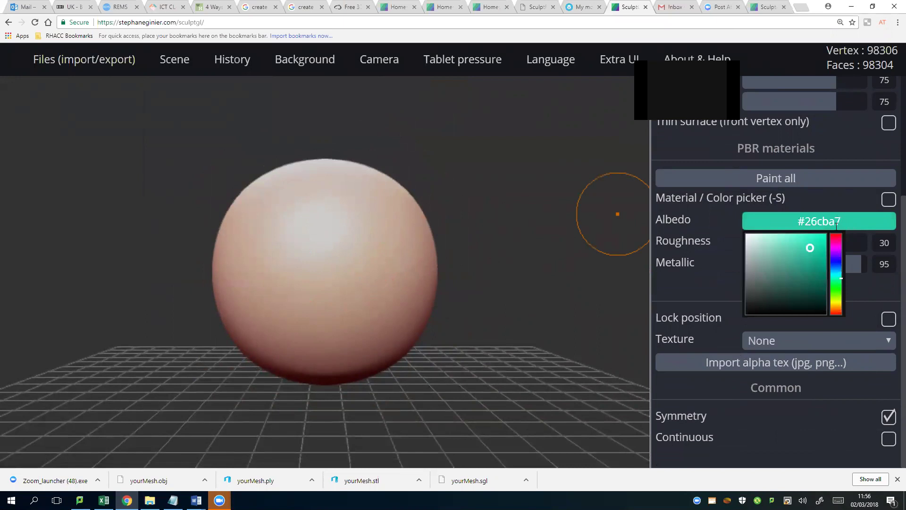
{"action": "mouse_move", "coordinate": [838, 259]}
{"action": "left_mouse_down"}
{"action": "mouse_move", "coordinate": [802, 265]}
{"action": "mouse_move", "coordinate": [805, 278]}
{"action": "mouse_move", "coordinate": [810, 261]}
{"action": "mouse_move", "coordinate": [782, 249]}
{"action": "mouse_move", "coordinate": [805, 277]}
{"action": "left_mouse_up"}
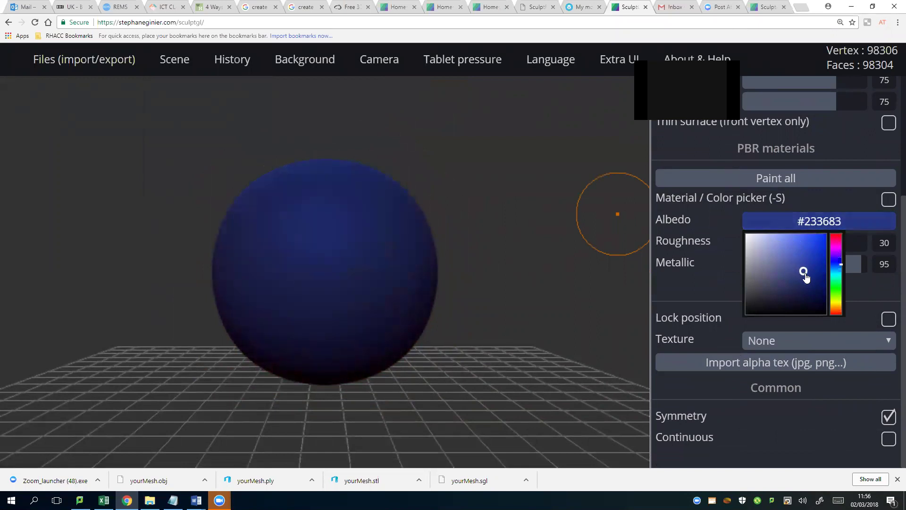
- Paint the whole surface of the sphere dark blue, covering its front, sides and underside
{"action": "mouse_move", "coordinate": [235, 239]}
{"action": "left_mouse_down"}
{"action": "mouse_move", "coordinate": [269, 264]}
{"action": "mouse_move", "coordinate": [216, 291]}
{"action": "left_mouse_up"}
{"action": "mouse_move", "coordinate": [433, 291]}
{"action": "left_mouse_down"}
{"action": "mouse_move", "coordinate": [397, 320]}
{"action": "mouse_move", "coordinate": [329, 269]}
{"action": "mouse_move", "coordinate": [351, 323]}
{"action": "mouse_move", "coordinate": [284, 204]}
{"action": "mouse_move", "coordinate": [253, 293]}
{"action": "mouse_move", "coordinate": [292, 371]}
{"action": "mouse_move", "coordinate": [272, 311]}
{"action": "left_mouse_up"}
{"action": "mouse_move", "coordinate": [311, 281]}
{"action": "right_mouse_down"}
{"action": "mouse_move", "coordinate": [477, 310]}
{"action": "mouse_move", "coordinate": [539, 312]}
{"action": "right_mouse_up"}
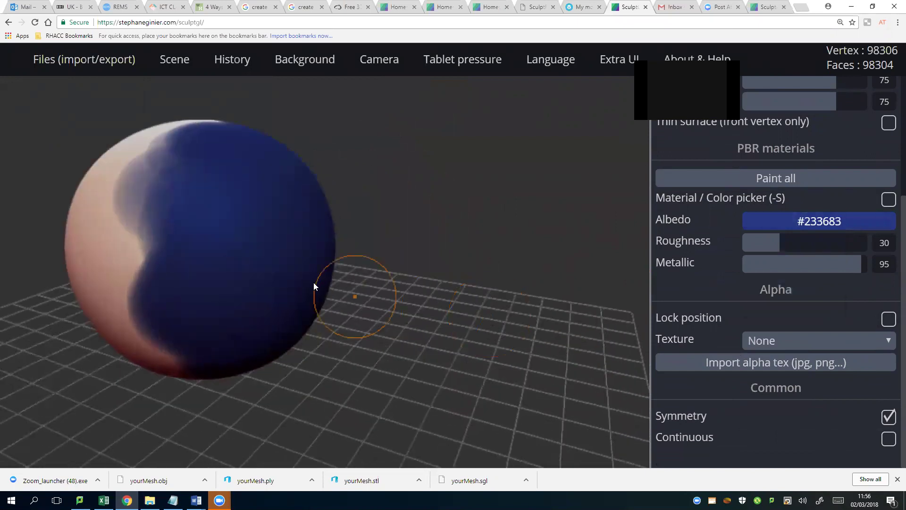
{"action": "scroll", "coordinate": [314, 282], "scroll_direction": "down", "scroll_amount": 3}
{"action": "mouse_move", "coordinate": [285, 276]}
{"action": "left_mouse_down"}
{"action": "mouse_move", "coordinate": [226, 270]}
{"action": "mouse_move", "coordinate": [120, 168]}
{"action": "mouse_move", "coordinate": [185, 320]}
{"action": "mouse_move", "coordinate": [180, 205]}
{"action": "left_mouse_up"}
{"action": "right_click_drag", "start_coordinate": [326, 266], "coordinate": [148, 266]}
{"action": "mouse_move", "coordinate": [148, 266]}
{"action": "left_mouse_down"}
{"action": "mouse_move", "coordinate": [120, 297]}
{"action": "mouse_move", "coordinate": [55, 335]}
{"action": "left_mouse_up"}
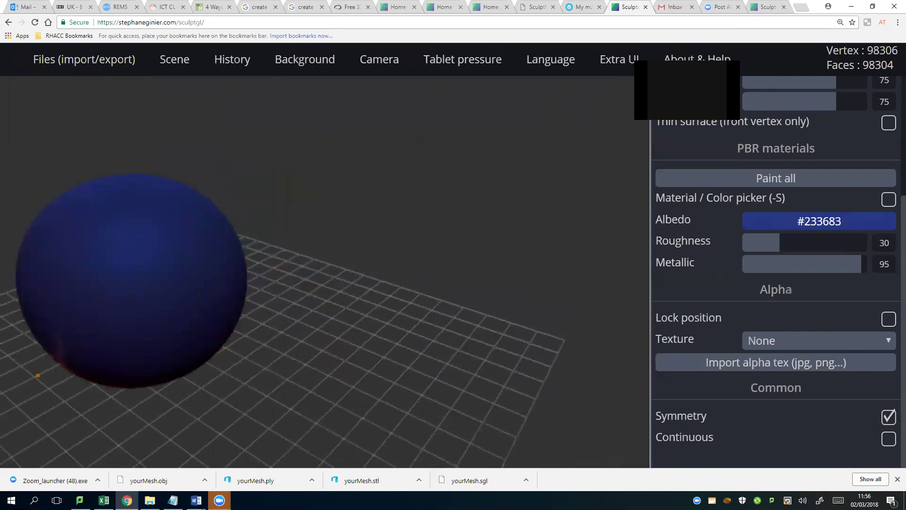
{"action": "right_click_drag", "start_coordinate": [83, 351], "coordinate": [90, 334]}
{"action": "scroll", "coordinate": [90, 333], "scroll_direction": "down", "scroll_amount": 2}
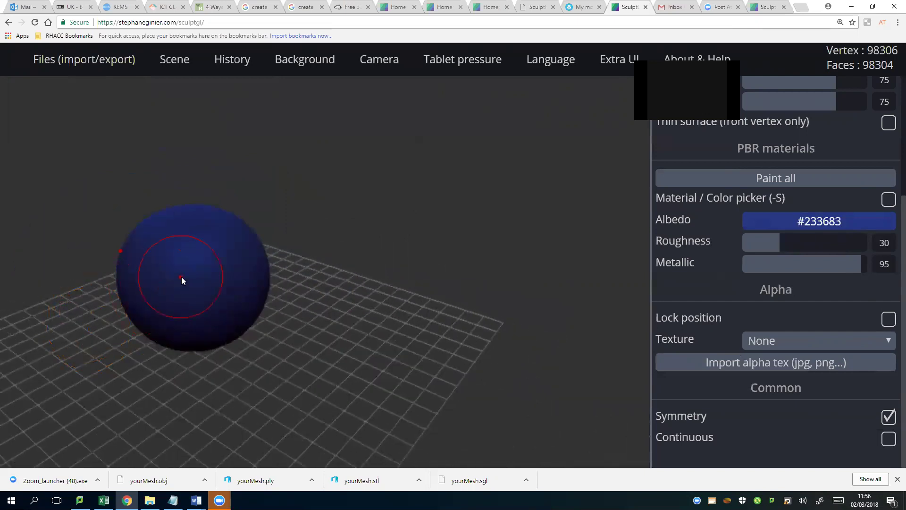
{"action": "scroll", "coordinate": [181, 277], "scroll_direction": "down", "scroll_amount": 1}
{"action": "left_click_drag", "start_coordinate": [181, 277], "coordinate": [179, 259]}
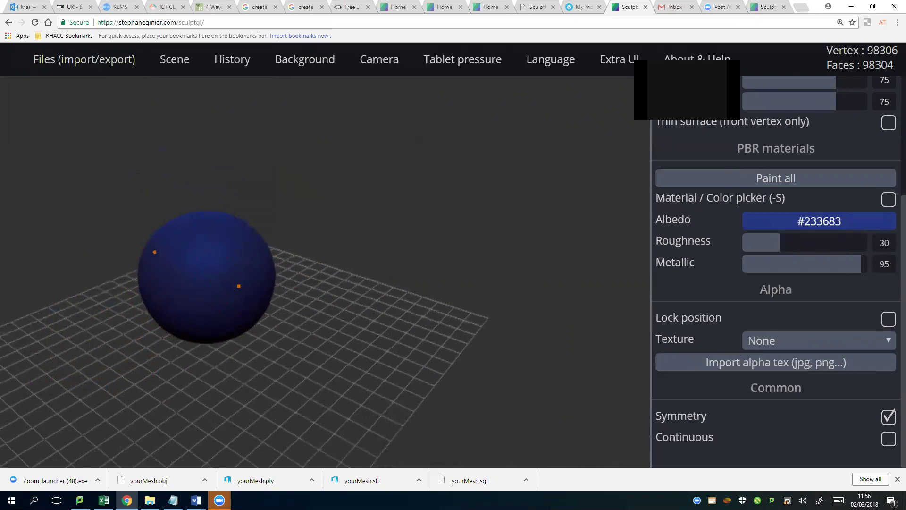
{"action": "right_click_drag", "start_coordinate": [233, 291], "coordinate": [302, 298]}
- Set the paint albedo colour to green #238369
{"action": "left_click", "coordinate": [803, 225]}
{"action": "left_click", "coordinate": [720, 231]}
{"action": "left_click", "coordinate": [804, 217]}
{"action": "left_click_drag", "start_coordinate": [832, 272], "coordinate": [843, 307]}
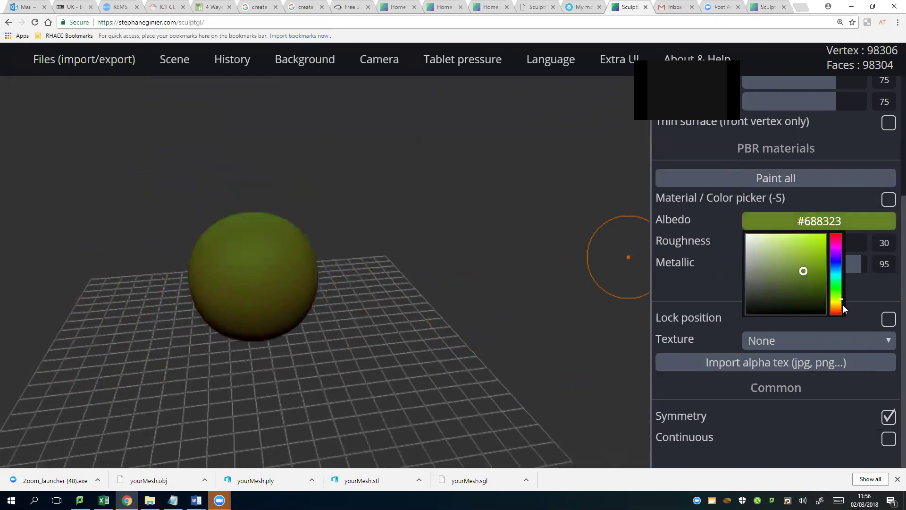
{"action": "left_click", "coordinate": [840, 229]}
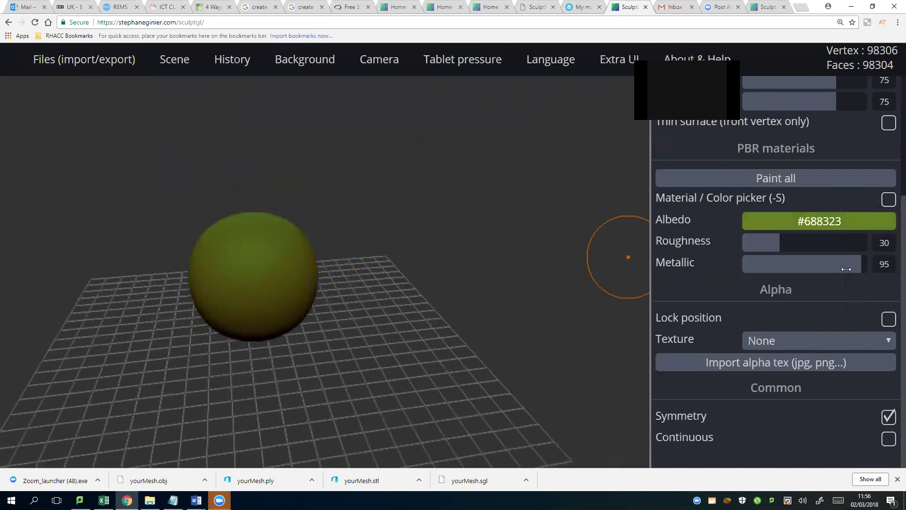
{"action": "left_click", "coordinate": [840, 228]}
{"action": "mouse_move", "coordinate": [836, 289]}
{"action": "left_mouse_down"}
{"action": "mouse_move", "coordinate": [837, 267]}
{"action": "mouse_move", "coordinate": [836, 278]}
{"action": "left_mouse_up"}
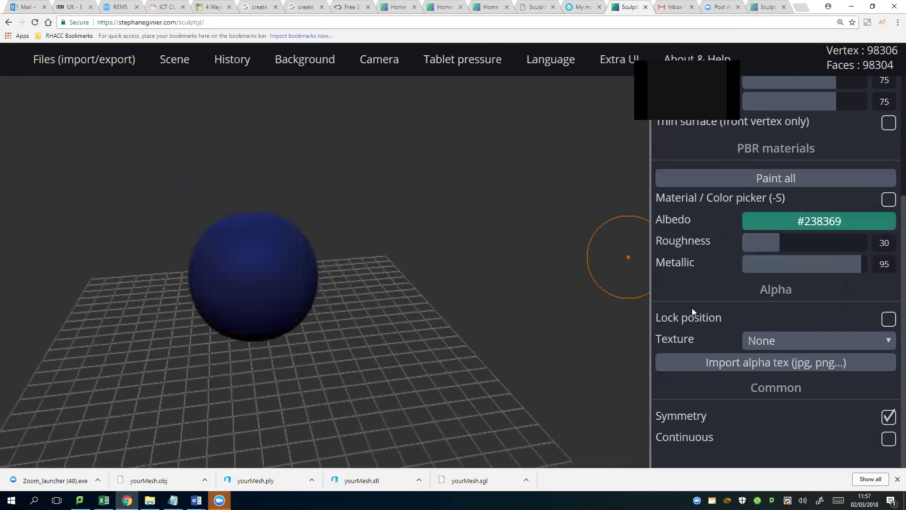
{"action": "left_click", "coordinate": [442, 288]}
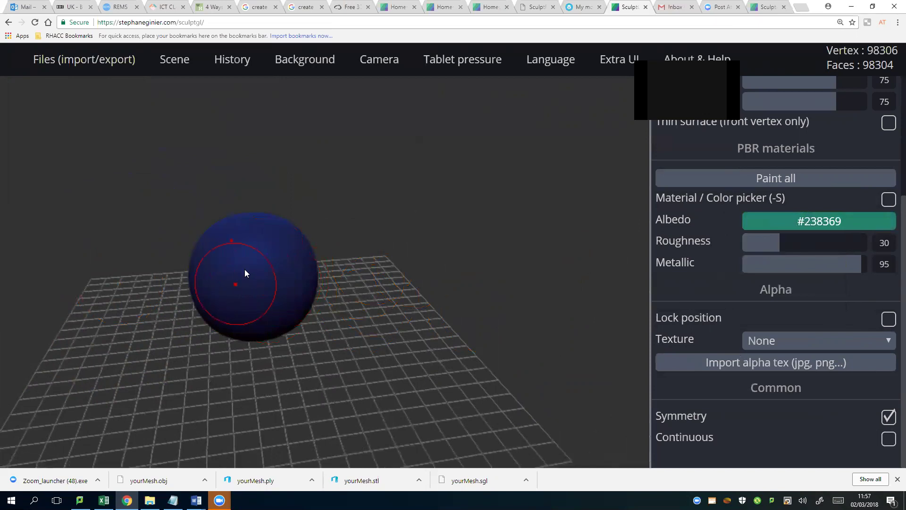
- Reduce the Paint tool's radius to 25
{"action": "scroll", "coordinate": [249, 298], "scroll_direction": "up", "scroll_amount": 3}
{"action": "scroll", "coordinate": [843, 330], "scroll_direction": "up", "scroll_amount": 4}
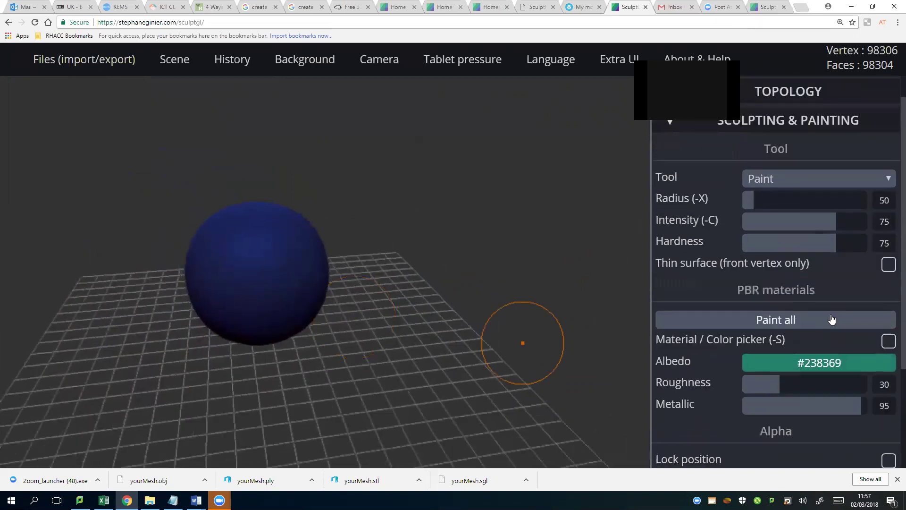
{"action": "left_click_drag", "start_coordinate": [752, 232], "coordinate": [746, 233]}
{"action": "scroll", "coordinate": [298, 279], "scroll_direction": "up", "scroll_amount": 5}
- Paint green continent shapes and a small island on the blue sphere
{"action": "mouse_move", "coordinate": [262, 198]}
{"action": "left_mouse_down"}
{"action": "mouse_move", "coordinate": [255, 172]}
{"action": "mouse_move", "coordinate": [267, 194]}
{"action": "mouse_move", "coordinate": [235, 156]}
{"action": "mouse_move", "coordinate": [239, 124]}
{"action": "mouse_move", "coordinate": [278, 142]}
{"action": "mouse_move", "coordinate": [281, 162]}
{"action": "mouse_move", "coordinate": [314, 180]}
{"action": "mouse_move", "coordinate": [302, 231]}
{"action": "mouse_move", "coordinate": [269, 222]}
{"action": "mouse_move", "coordinate": [235, 144]}
{"action": "mouse_move", "coordinate": [187, 135]}
{"action": "mouse_move", "coordinate": [212, 121]}
{"action": "left_mouse_up"}
{"action": "mouse_move", "coordinate": [311, 213]}
{"action": "left_mouse_down"}
{"action": "mouse_move", "coordinate": [344, 234]}
{"action": "mouse_move", "coordinate": [354, 257]}
{"action": "mouse_move", "coordinate": [330, 325]}
{"action": "mouse_move", "coordinate": [332, 352]}
{"action": "mouse_move", "coordinate": [314, 367]}
{"action": "left_mouse_up"}
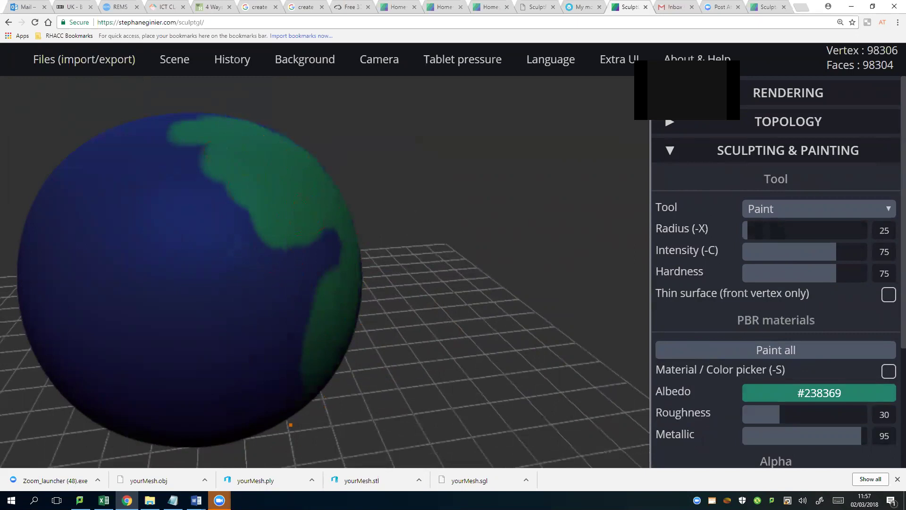
{"action": "left_click_drag", "start_coordinate": [270, 391], "coordinate": [254, 399]}
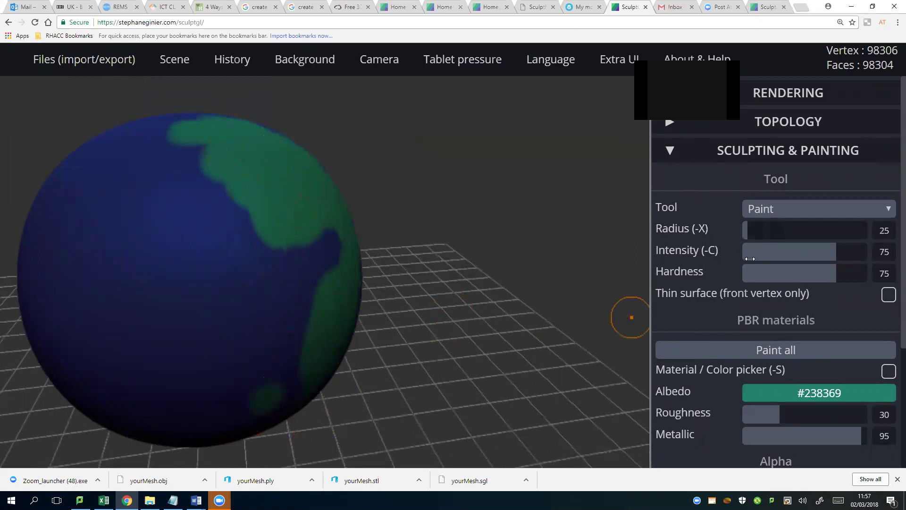
- Set the paint albedo to near-white #f0f6f4 and paint a polar ice cap on top of the sphere
{"action": "mouse_move", "coordinate": [796, 392]}
{"action": "left_click_drag", "start_coordinate": [747, 426], "coordinate": [746, 406]}
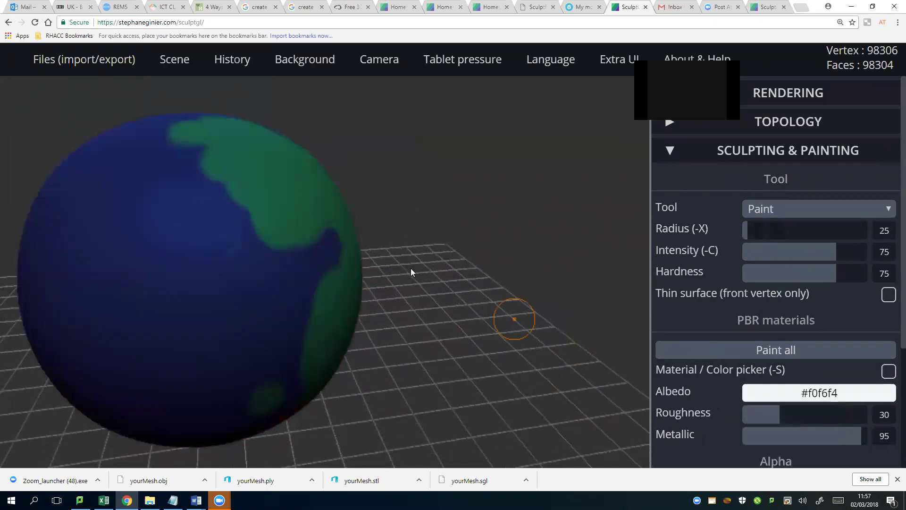
{"action": "mouse_move", "coordinate": [210, 127]}
{"action": "left_mouse_down"}
{"action": "mouse_move", "coordinate": [151, 125]}
{"action": "mouse_move", "coordinate": [232, 128]}
{"action": "mouse_move", "coordinate": [175, 135]}
{"action": "mouse_move", "coordinate": [250, 127]}
{"action": "left_mouse_up"}
{"action": "mouse_move", "coordinate": [239, 222]}
{"action": "right_mouse_down"}
{"action": "mouse_move", "coordinate": [219, 198]}
{"action": "mouse_move", "coordinate": [215, 269]}
{"action": "right_mouse_up"}
{"action": "scroll", "coordinate": [213, 269], "scroll_direction": "down", "scroll_amount": 3}
{"action": "right_click_drag", "start_coordinate": [311, 283], "coordinate": [359, 293]}
- Set the paint albedo colour to teal green #15a38a
{"action": "left_click", "coordinate": [800, 388]}
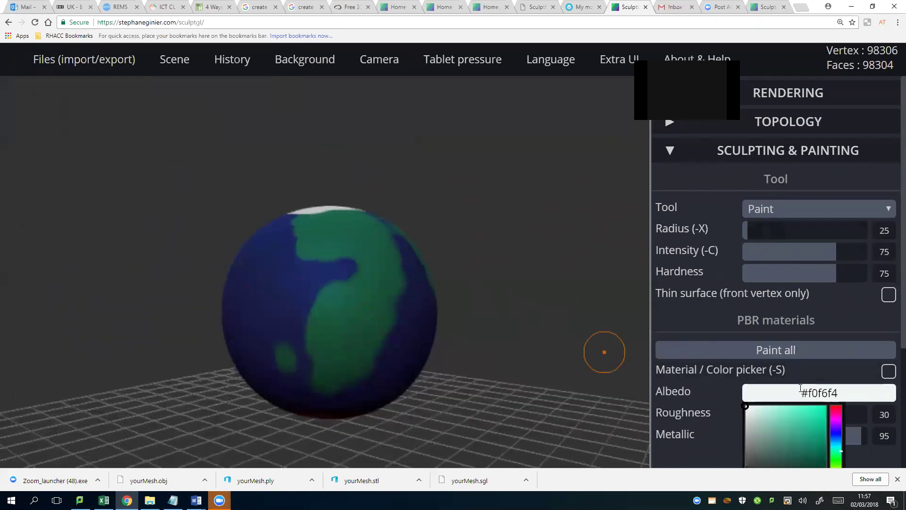
{"action": "left_click_drag", "start_coordinate": [838, 450], "coordinate": [832, 443]}
{"action": "scroll", "coordinate": [836, 449], "scroll_direction": "down", "scroll_amount": 3}
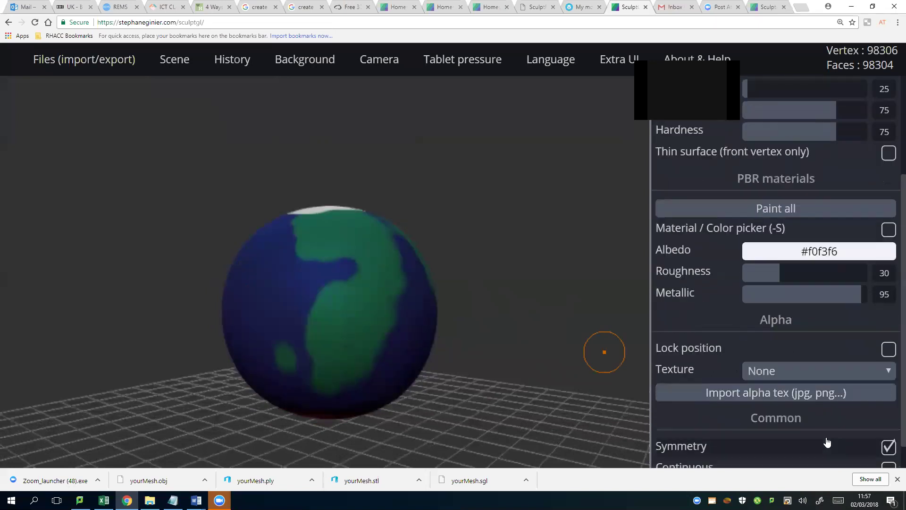
{"action": "mouse_move", "coordinate": [835, 308]}
{"action": "left_mouse_down"}
{"action": "mouse_move", "coordinate": [839, 319]}
{"action": "mouse_move", "coordinate": [839, 305]}
{"action": "left_mouse_up"}
{"action": "left_click", "coordinate": [815, 291]}
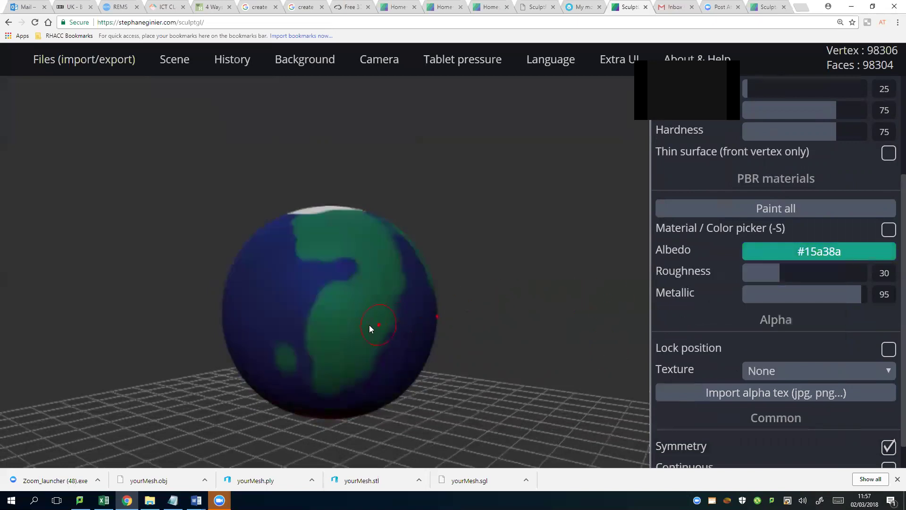
- Paint teal green over the lower part of the continent and the neighbouring blue area
{"action": "middle_click_drag", "start_coordinate": [380, 402], "coordinate": [363, 336]}
{"action": "mouse_move", "coordinate": [330, 260]}
{"action": "left_mouse_down"}
{"action": "mouse_move", "coordinate": [313, 304]}
{"action": "mouse_move", "coordinate": [373, 226]}
{"action": "mouse_move", "coordinate": [352, 295]}
{"action": "mouse_move", "coordinate": [302, 321]}
{"action": "mouse_move", "coordinate": [322, 347]}
{"action": "mouse_move", "coordinate": [312, 332]}
{"action": "left_mouse_up"}
{"action": "mouse_move", "coordinate": [350, 255]}
{"action": "left_mouse_down"}
{"action": "mouse_move", "coordinate": [380, 215]}
{"action": "mouse_move", "coordinate": [392, 277]}
{"action": "mouse_move", "coordinate": [394, 210]}
{"action": "mouse_move", "coordinate": [370, 320]}
{"action": "left_mouse_up"}
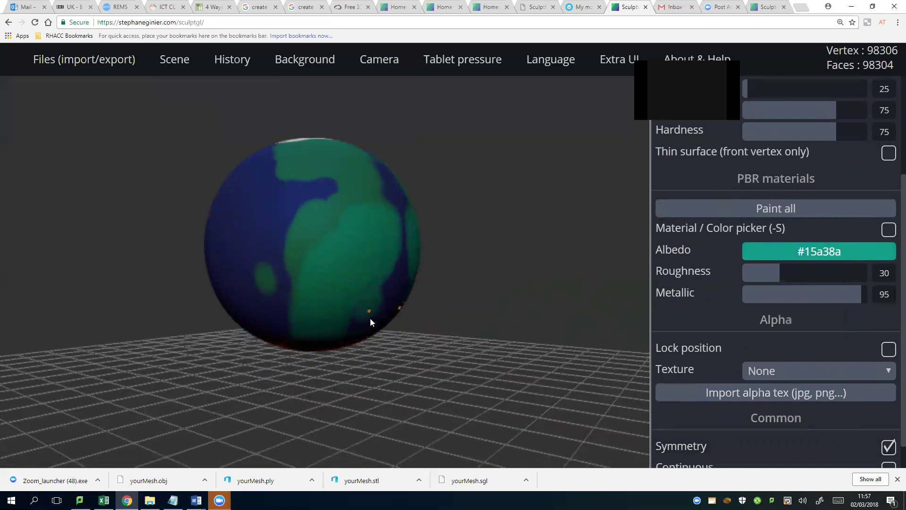
{"action": "mouse_move", "coordinate": [366, 273]}
{"action": "right_mouse_down"}
{"action": "mouse_move", "coordinate": [294, 240]}
{"action": "mouse_move", "coordinate": [182, 266]}
{"action": "right_mouse_up"}
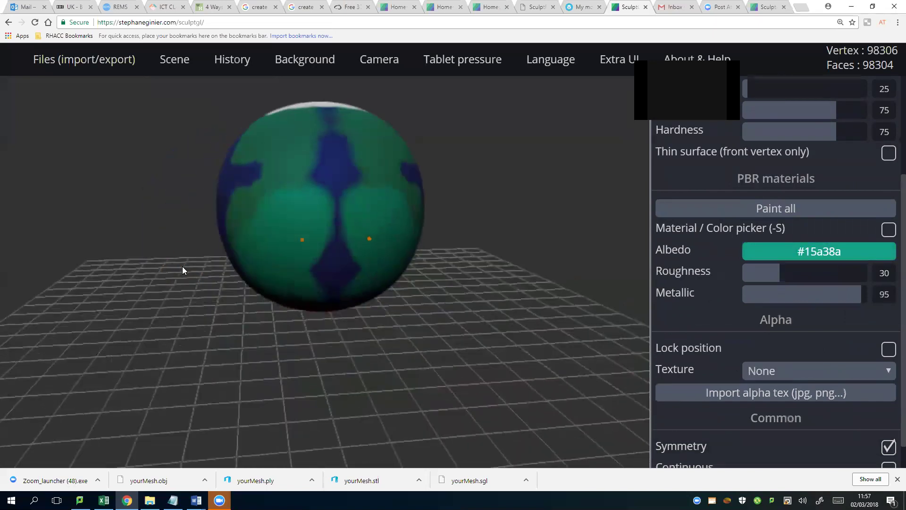
- Undo all the green and white paint strokes on the blue sphere
{"action": "key", "text": "k"}
{"action": "key", "text": "ctrl+z"}
{"action": "key", "text": "ctrl+z"}
{"action": "key", "text": "ctrl+z"}
{"action": "key", "text": "ctrl+z"}
{"action": "key", "text": "ctrl+z"}
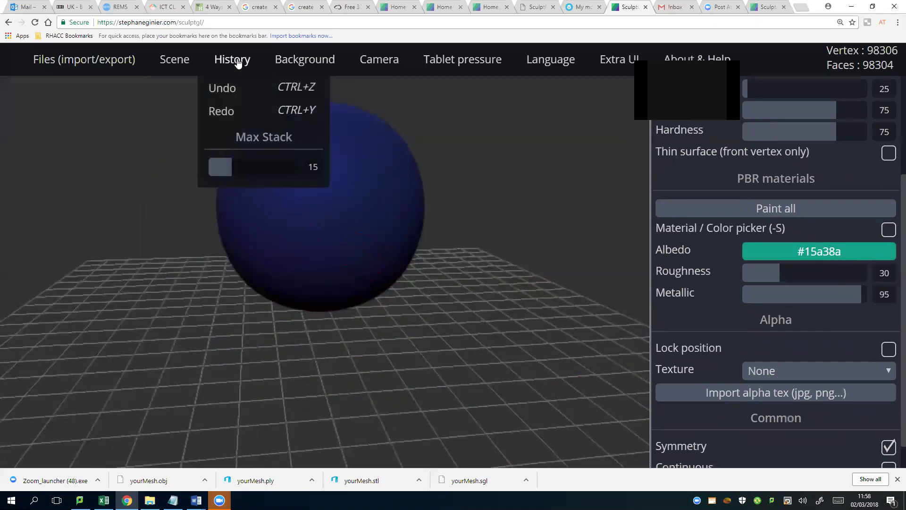
{"action": "mouse_move", "coordinate": [317, 61]}
{"action": "mouse_move", "coordinate": [378, 58]}
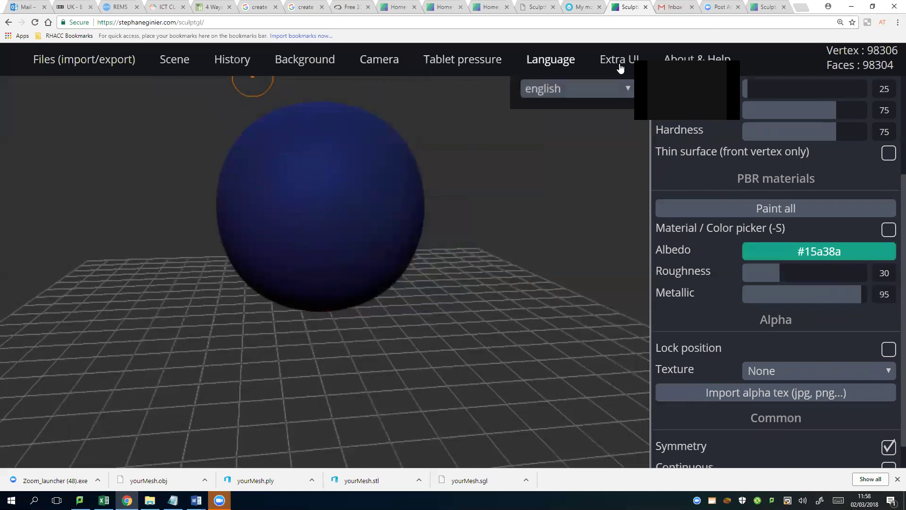
{"action": "mouse_move", "coordinate": [239, 70]}
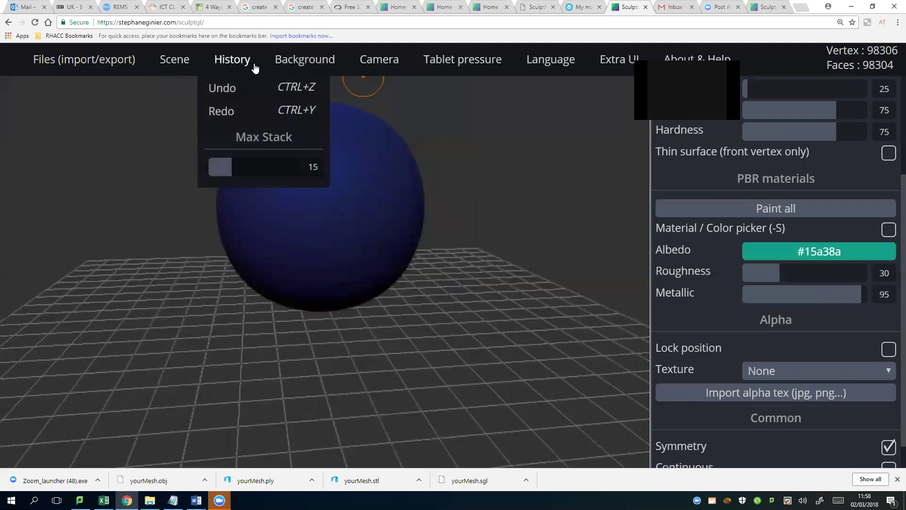
{"action": "mouse_move", "coordinate": [178, 69]}
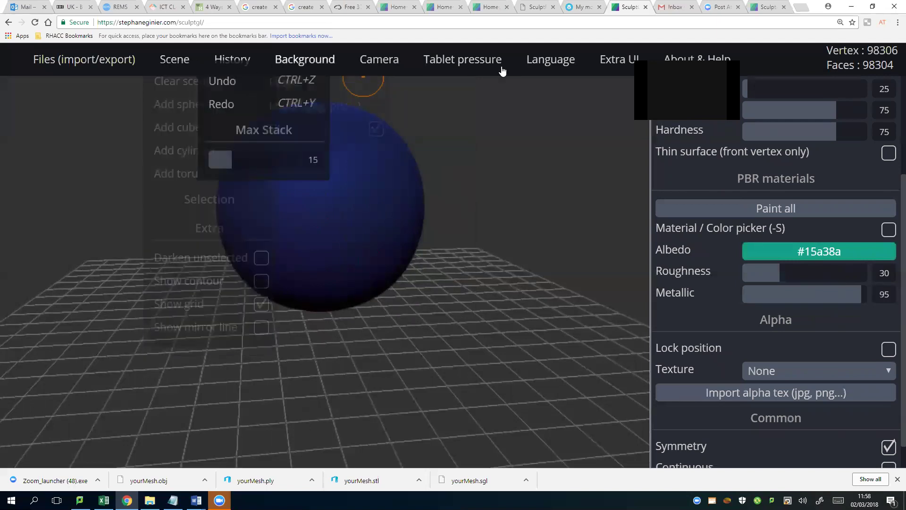
- Turn off symmetry for the Paint tool
{"action": "scroll", "coordinate": [824, 198], "scroll_direction": "up", "scroll_amount": 3}
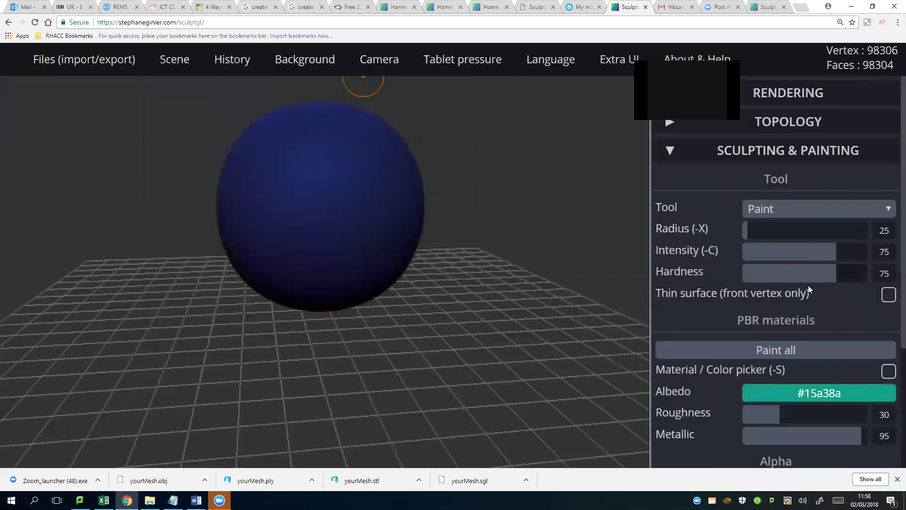
{"action": "scroll", "coordinate": [808, 286], "scroll_direction": "down", "scroll_amount": 4}
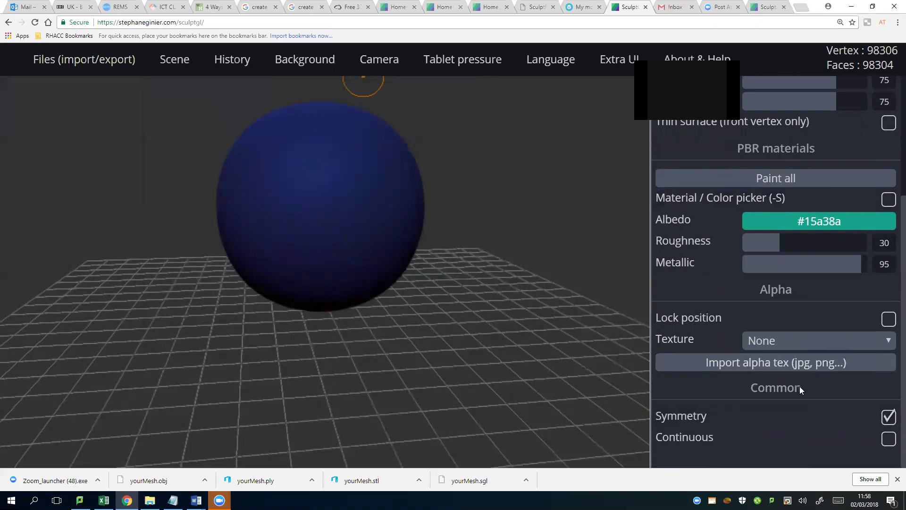
{"action": "left_click", "coordinate": [889, 417]}
- Paint irregular teal green continents across one side of the blue sphere, from the top down to the underside
{"action": "mouse_move", "coordinate": [368, 212]}
{"action": "left_mouse_down"}
{"action": "mouse_move", "coordinate": [372, 189]}
{"action": "mouse_move", "coordinate": [401, 170]}
{"action": "mouse_move", "coordinate": [365, 120]}
{"action": "mouse_move", "coordinate": [331, 111]}
{"action": "mouse_move", "coordinate": [323, 132]}
{"action": "mouse_move", "coordinate": [409, 158]}
{"action": "mouse_move", "coordinate": [398, 245]}
{"action": "mouse_move", "coordinate": [341, 305]}
{"action": "left_mouse_up"}
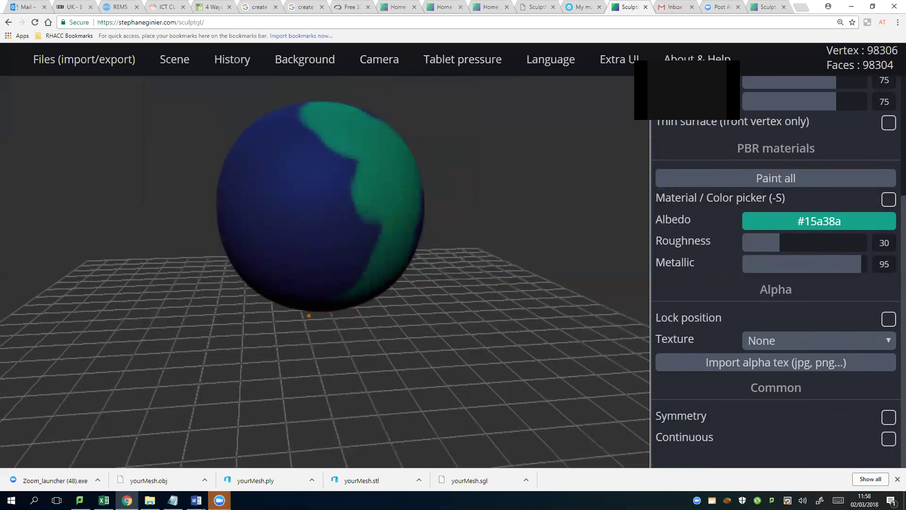
{"action": "right_click_drag", "start_coordinate": [375, 191], "coordinate": [232, 211]}
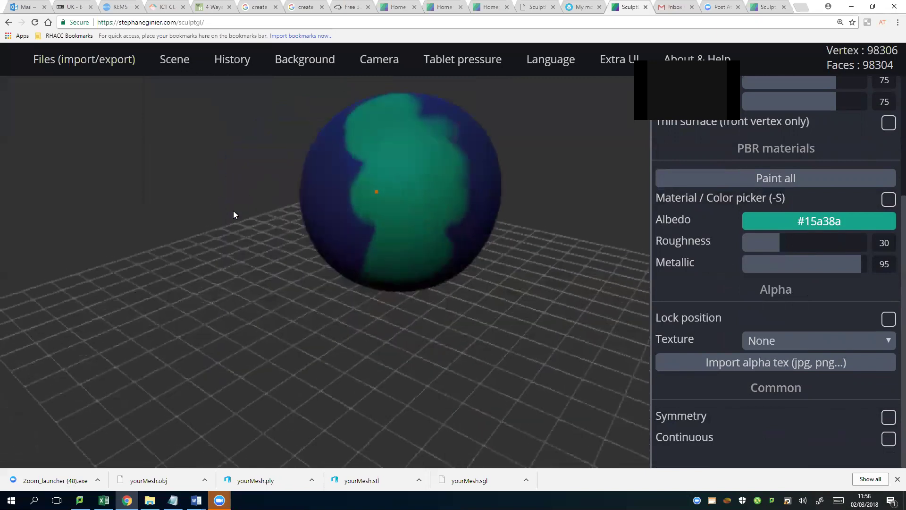
{"action": "mouse_move", "coordinate": [439, 137]}
{"action": "left_mouse_down"}
{"action": "mouse_move", "coordinate": [429, 115]}
{"action": "mouse_move", "coordinate": [474, 146]}
{"action": "mouse_move", "coordinate": [454, 233]}
{"action": "left_mouse_up"}
{"action": "mouse_move", "coordinate": [443, 210]}
{"action": "right_mouse_down"}
{"action": "mouse_move", "coordinate": [339, 201]}
{"action": "mouse_move", "coordinate": [331, 214]}
{"action": "right_mouse_up"}
{"action": "mouse_move", "coordinate": [523, 165]}
{"action": "left_mouse_down"}
{"action": "mouse_move", "coordinate": [518, 158]}
{"action": "mouse_move", "coordinate": [528, 156]}
{"action": "mouse_move", "coordinate": [520, 221]}
{"action": "mouse_move", "coordinate": [506, 217]}
{"action": "mouse_move", "coordinate": [455, 283]}
{"action": "left_mouse_up"}
{"action": "scroll", "coordinate": [465, 234], "scroll_direction": "down", "scroll_amount": 4}
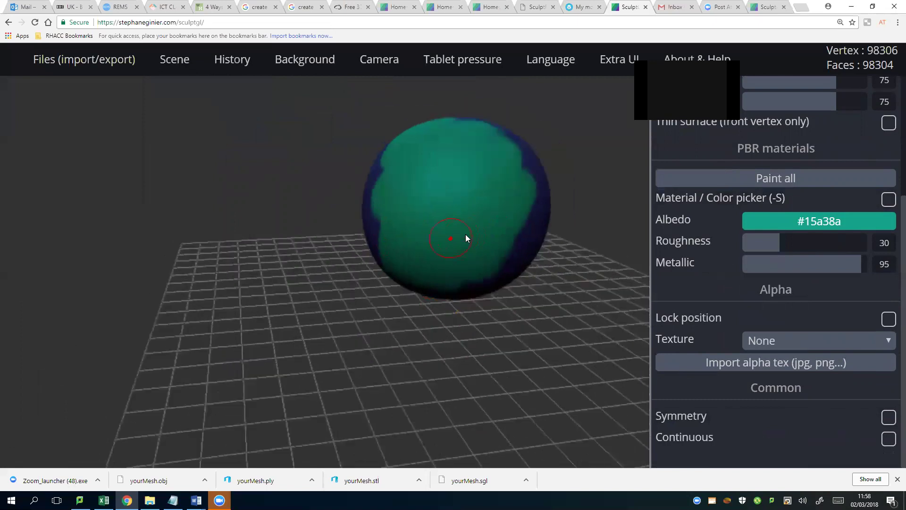
{"action": "mouse_move", "coordinate": [479, 226]}
{"action": "right_mouse_down"}
{"action": "mouse_move", "coordinate": [541, 234]}
{"action": "mouse_move", "coordinate": [504, 230]}
{"action": "right_mouse_up"}
{"action": "mouse_move", "coordinate": [481, 158]}
{"action": "left_mouse_down"}
{"action": "mouse_move", "coordinate": [420, 182]}
{"action": "mouse_move", "coordinate": [435, 235]}
{"action": "left_mouse_up"}
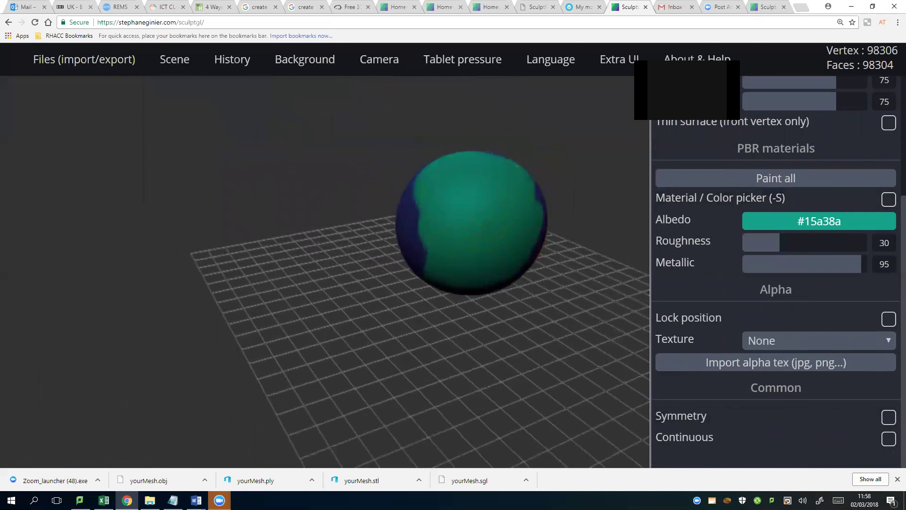
- Set the albedo to off-white #e9e9e9 and paint polar ice caps on the top and underside of the sphere
{"action": "right_click_drag", "start_coordinate": [462, 240], "coordinate": [559, 342]}
{"action": "mouse_move", "coordinate": [750, 225]}
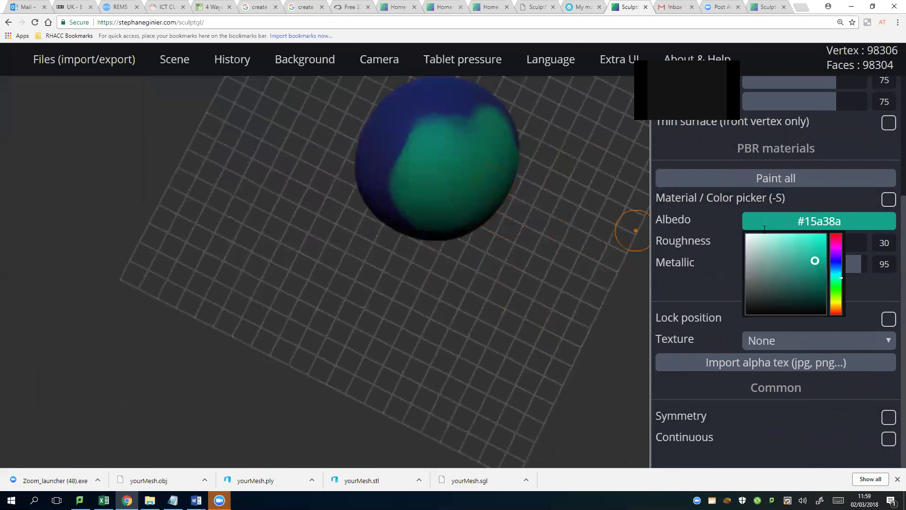
{"action": "left_click", "coordinate": [747, 241]}
{"action": "mouse_move", "coordinate": [445, 133]}
{"action": "left_mouse_down"}
{"action": "mouse_move", "coordinate": [430, 124]}
{"action": "mouse_move", "coordinate": [439, 135]}
{"action": "left_mouse_up"}
{"action": "right_click_drag", "start_coordinate": [465, 185], "coordinate": [443, 176]}
{"action": "right_click_drag", "start_coordinate": [474, 283], "coordinate": [499, 370]}
{"action": "mouse_move", "coordinate": [495, 367]}
{"action": "left_mouse_down"}
{"action": "mouse_move", "coordinate": [456, 371]}
{"action": "mouse_move", "coordinate": [488, 403]}
{"action": "left_mouse_up"}
{"action": "scroll", "coordinate": [463, 323], "scroll_direction": "down", "scroll_amount": 1}
{"action": "mouse_move", "coordinate": [463, 322]}
{"action": "right_mouse_down"}
{"action": "mouse_move", "coordinate": [465, 410]}
{"action": "mouse_move", "coordinate": [482, 307]}
{"action": "mouse_move", "coordinate": [461, 265]}
{"action": "mouse_move", "coordinate": [524, 275]}
{"action": "right_mouse_up"}
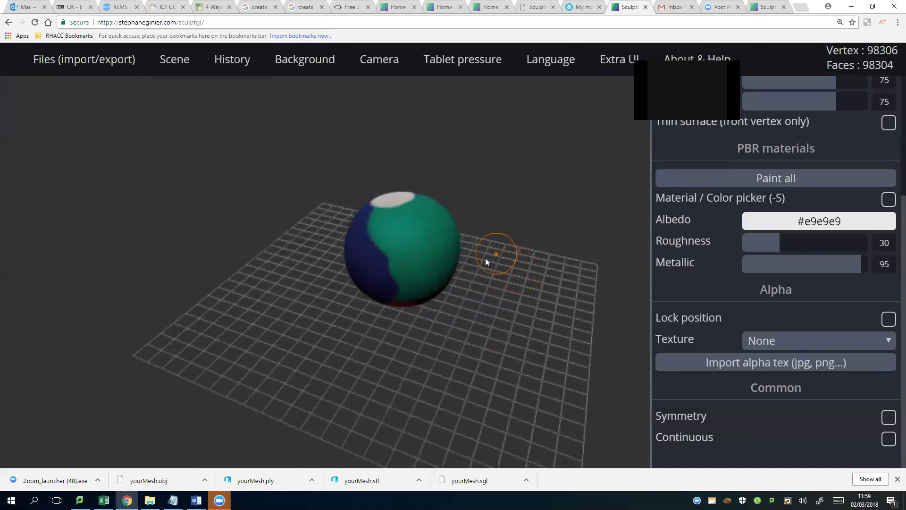
{"action": "scroll", "coordinate": [420, 265], "scroll_direction": "down", "scroll_amount": 2}
{"action": "scroll", "coordinate": [421, 264], "scroll_direction": "up", "scroll_amount": 3}
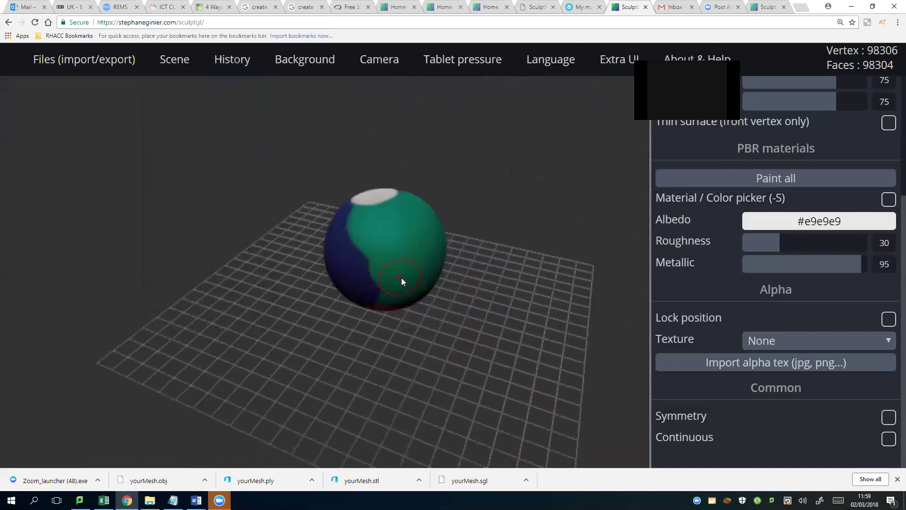
{"action": "scroll", "coordinate": [401, 277], "scroll_direction": "up", "scroll_amount": 1}
- Set the albedo to bright green #1ac01b and paint over the upper continent, covering the white patch and the top ice cap
{"action": "mouse_move", "coordinate": [802, 220]}
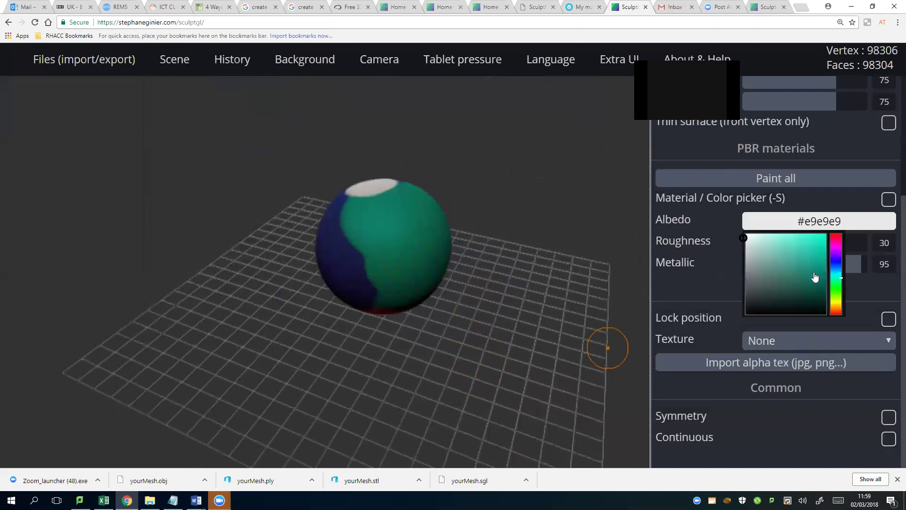
{"action": "left_click_drag", "start_coordinate": [427, 213], "coordinate": [435, 266]}
{"action": "mouse_move", "coordinate": [825, 230]}
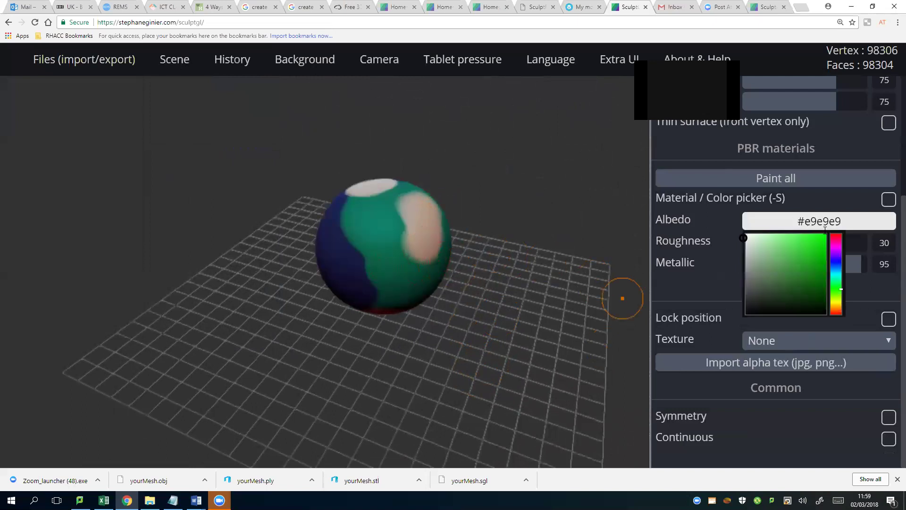
{"action": "left_click", "coordinate": [814, 263]}
{"action": "mouse_move", "coordinate": [425, 203]}
{"action": "left_mouse_down"}
{"action": "mouse_move", "coordinate": [429, 255]}
{"action": "mouse_move", "coordinate": [415, 212]}
{"action": "mouse_move", "coordinate": [399, 199]}
{"action": "mouse_move", "coordinate": [421, 222]}
{"action": "mouse_move", "coordinate": [373, 191]}
{"action": "mouse_move", "coordinate": [393, 182]}
{"action": "mouse_move", "coordinate": [349, 199]}
{"action": "left_mouse_up"}
- Paint more bright green land patches over the blue ocean, the lower part and the remaining sides of the sphere
{"action": "right_click_drag", "start_coordinate": [384, 239], "coordinate": [486, 221]}
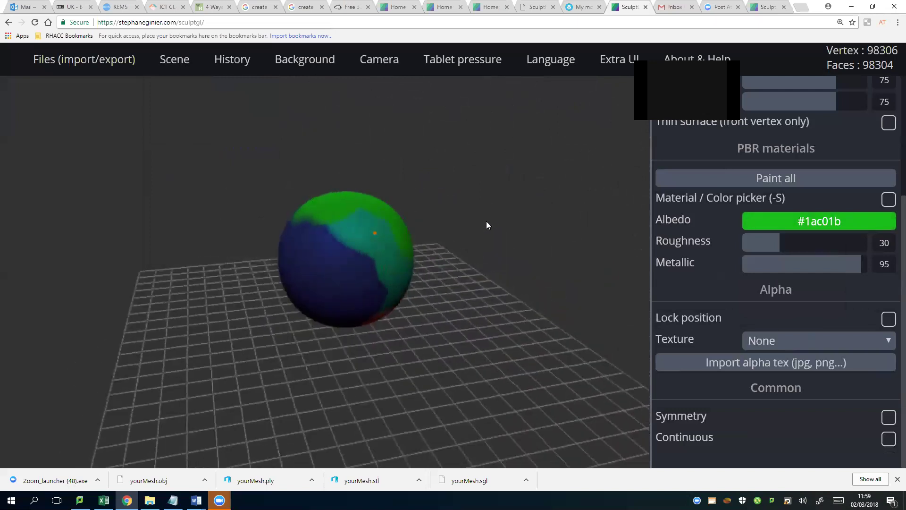
{"action": "mouse_move", "coordinate": [386, 257]}
{"action": "right_mouse_down"}
{"action": "mouse_move", "coordinate": [425, 267]}
{"action": "mouse_move", "coordinate": [378, 310]}
{"action": "mouse_move", "coordinate": [330, 302]}
{"action": "right_mouse_up"}
{"action": "mouse_move", "coordinate": [331, 302]}
{"action": "left_mouse_down"}
{"action": "mouse_move", "coordinate": [330, 283]}
{"action": "mouse_move", "coordinate": [302, 250]}
{"action": "mouse_move", "coordinate": [308, 315]}
{"action": "mouse_move", "coordinate": [335, 333]}
{"action": "mouse_move", "coordinate": [374, 332]}
{"action": "left_mouse_up"}
{"action": "mouse_move", "coordinate": [359, 326]}
{"action": "right_mouse_down"}
{"action": "mouse_move", "coordinate": [349, 323]}
{"action": "mouse_move", "coordinate": [354, 302]}
{"action": "mouse_move", "coordinate": [198, 308]}
{"action": "mouse_move", "coordinate": [212, 312]}
{"action": "right_mouse_up"}
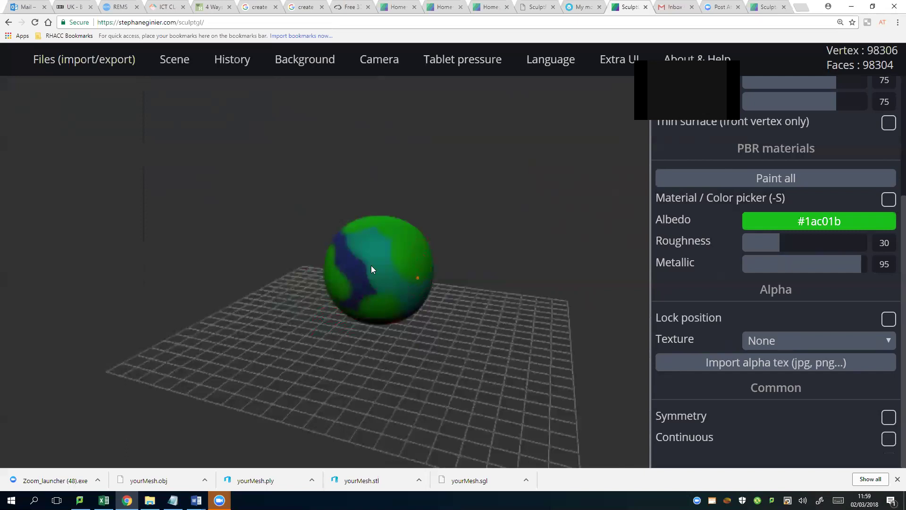
{"action": "right_click_drag", "start_coordinate": [372, 267], "coordinate": [467, 289]}
{"action": "left_click_drag", "start_coordinate": [450, 302], "coordinate": [438, 305]}
{"action": "left_click_drag", "start_coordinate": [471, 246], "coordinate": [460, 236]}
{"action": "right_click_drag", "start_coordinate": [437, 256], "coordinate": [478, 270]}
{"action": "scroll", "coordinate": [421, 293], "scroll_direction": "up", "scroll_amount": 3}
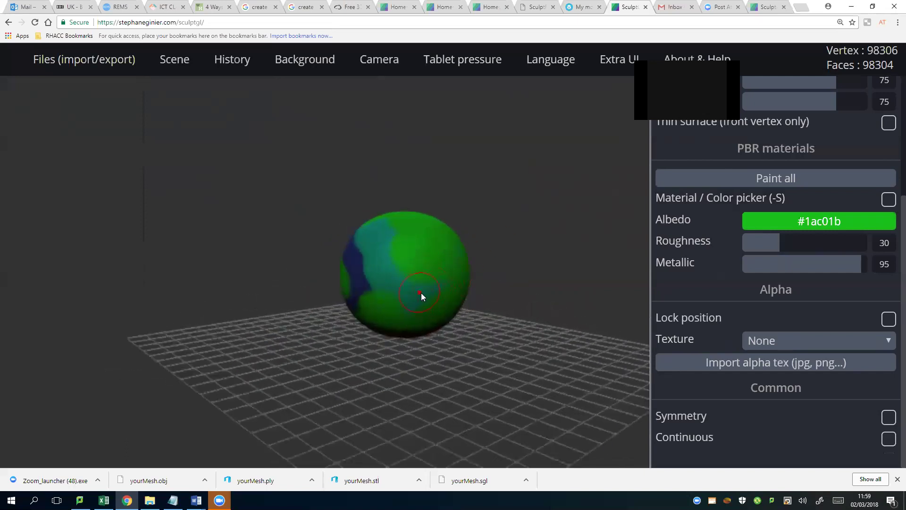
{"action": "scroll", "coordinate": [411, 279], "scroll_direction": "down", "scroll_amount": 3}
{"action": "right_click_drag", "start_coordinate": [411, 278], "coordinate": [368, 212]}
{"action": "mouse_move", "coordinate": [286, 74]}
{"action": "mouse_move", "coordinate": [175, 61]}
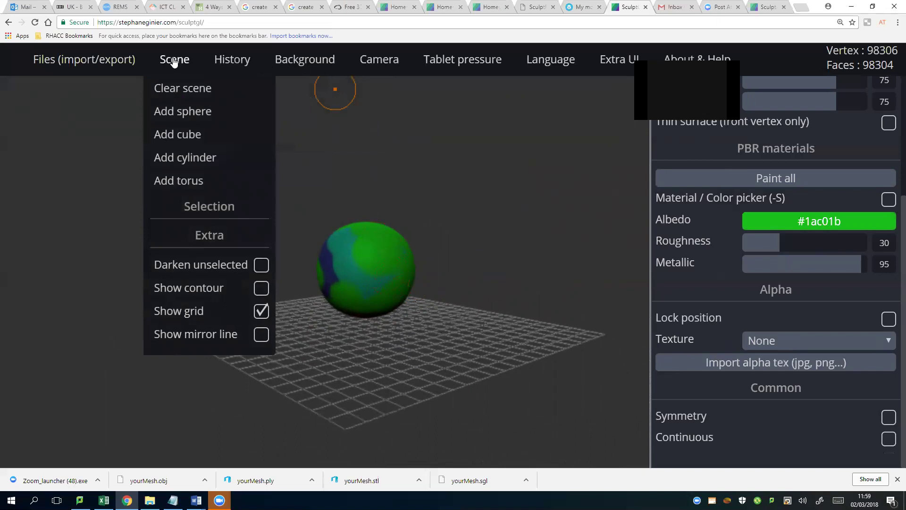
{"action": "mouse_move", "coordinate": [302, 60]}
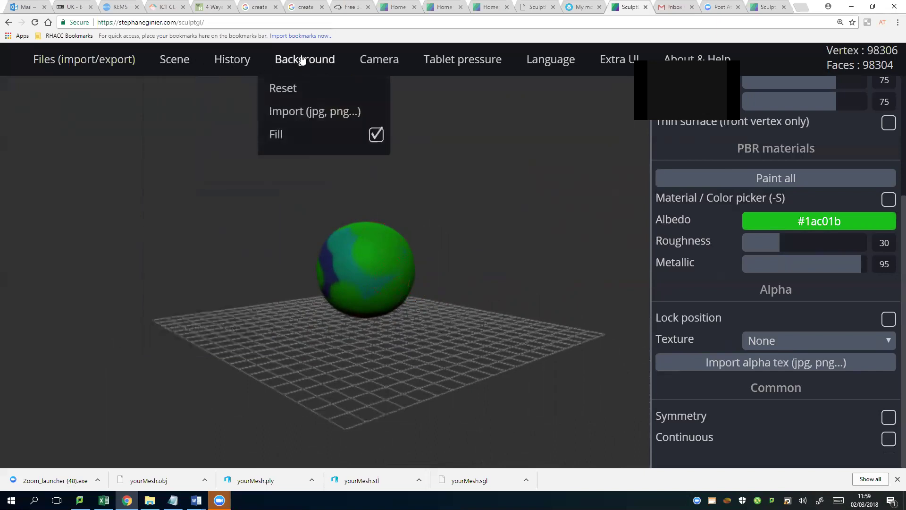
{"action": "mouse_move", "coordinate": [482, 60]}
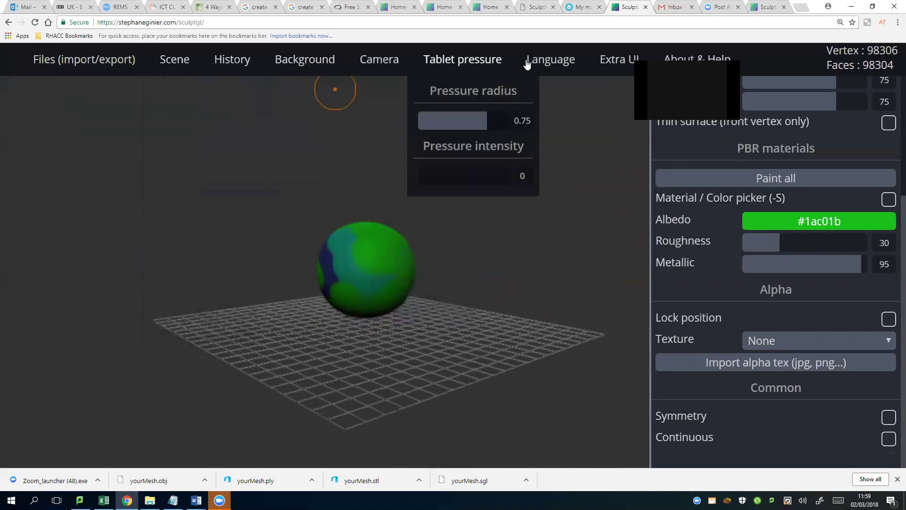